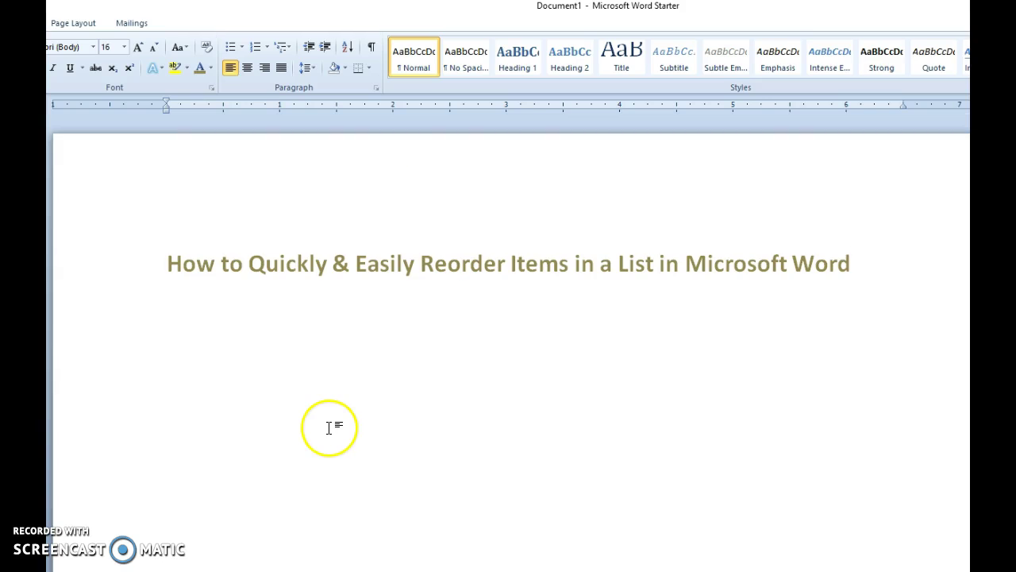
- Move the Bullet 3 line up to the top of the three-line list, above Bullet 1
scroll(328, 429, "down", 3)
scroll(329, 432, "down", 5)
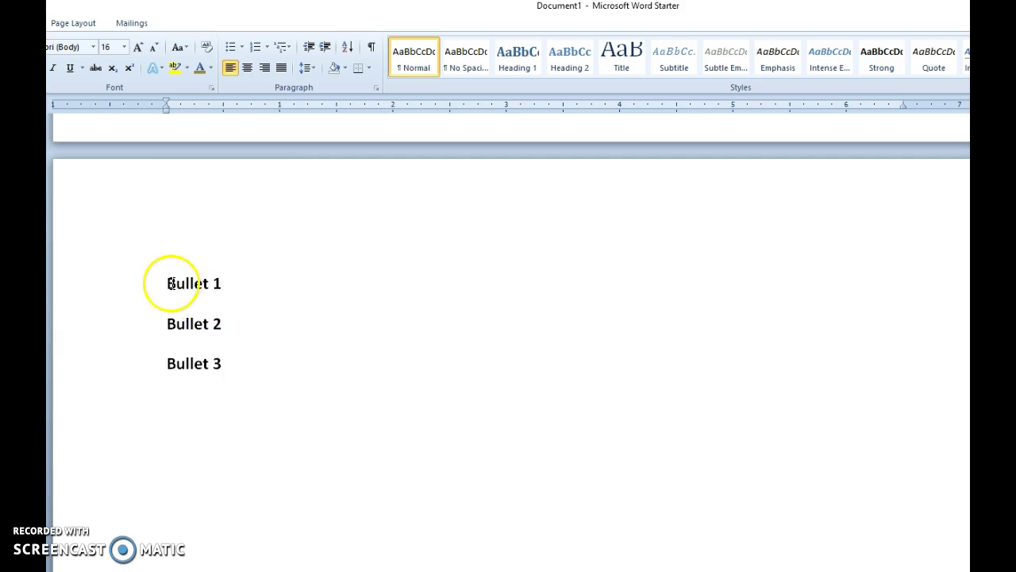
left_click(167, 364)
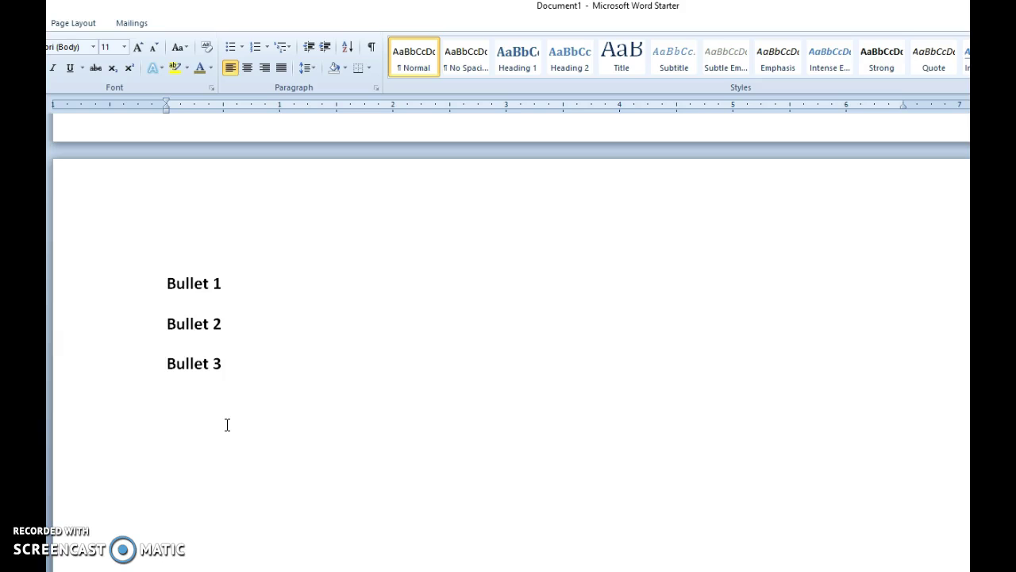
key("alt")
key("alt")
left_click(171, 352)
key("alt+shift+Up")
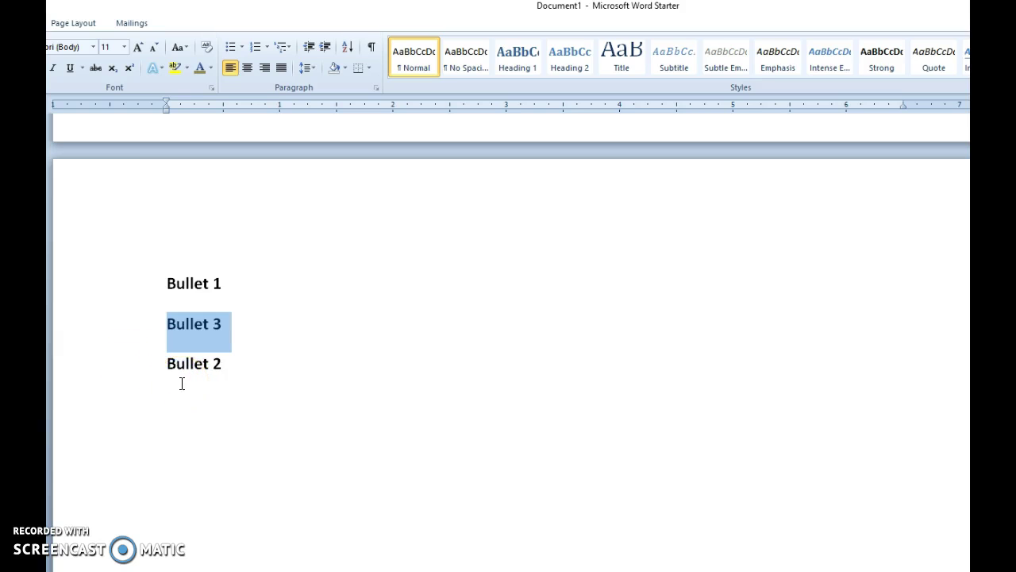
key("alt+shift+Up")
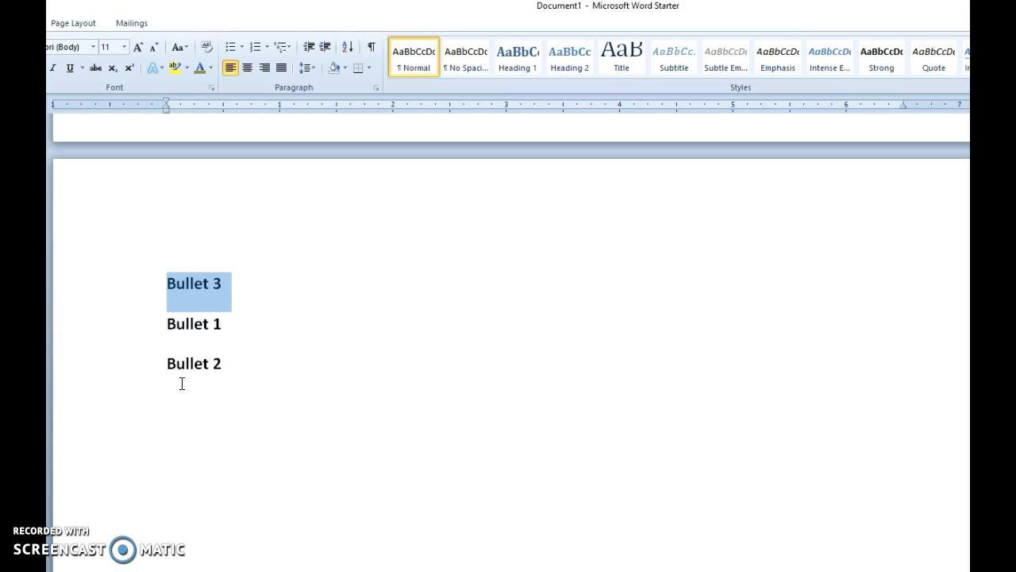
- Shift the Bullet 3 line down and up through the list, leaving it between Bullet 1 and Bullet 2
key("alt+shift+Down")
key("alt+shift+Down")
key("alt+shift+Up")
key("alt+shift+Up")
key("alt+shift+Down")
key("alt+shift+Down")
key("alt+shift+Up")
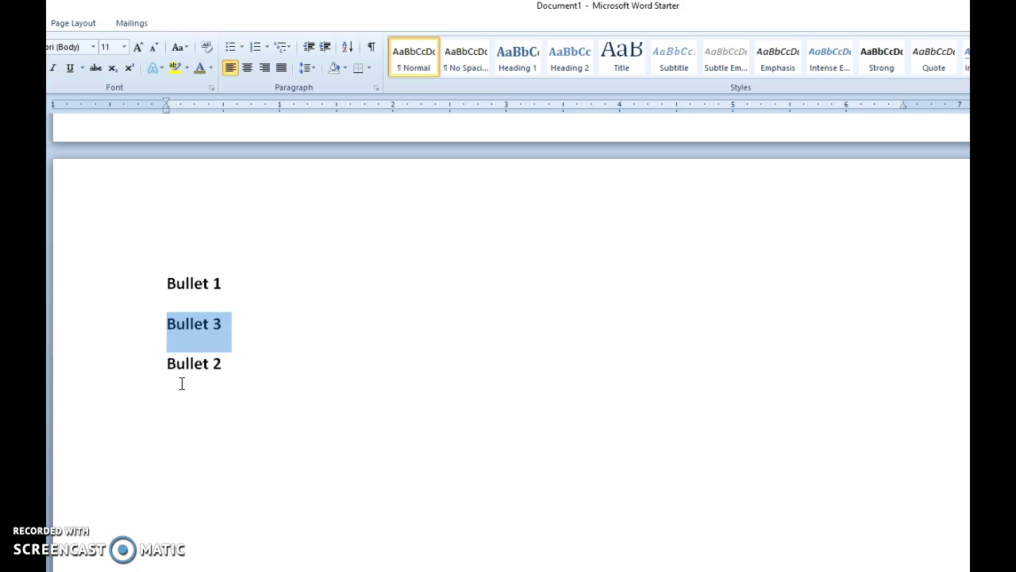
key("alt+shift+Up")
key("alt+shift+Down")
- In the project priority list, move "Increasing throughput or productivity" to the first position, above "Reducing costs"
scroll(197, 402, "down", 5)
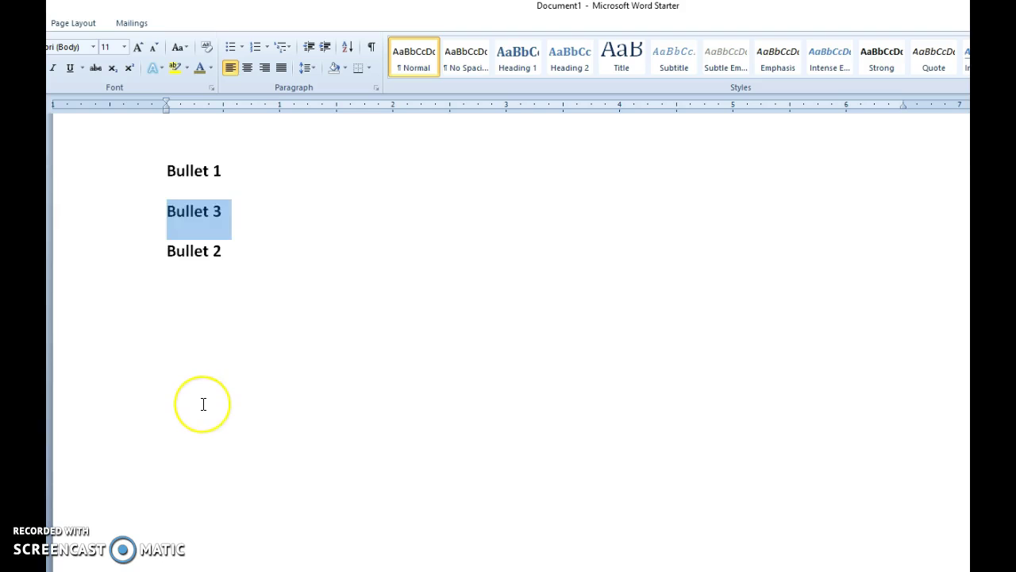
scroll(203, 404, "up", 5)
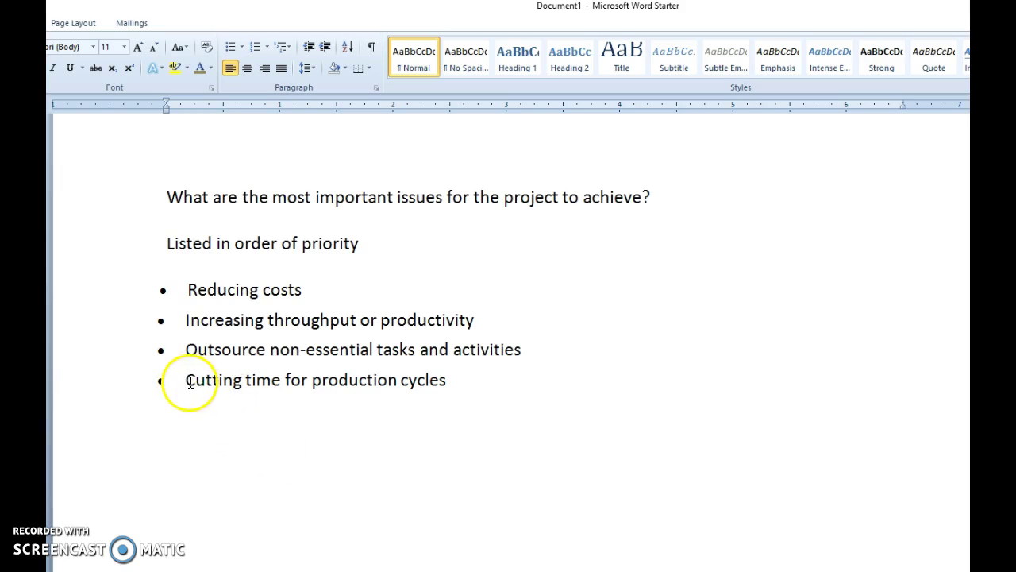
left_click(191, 381)
left_click(190, 349)
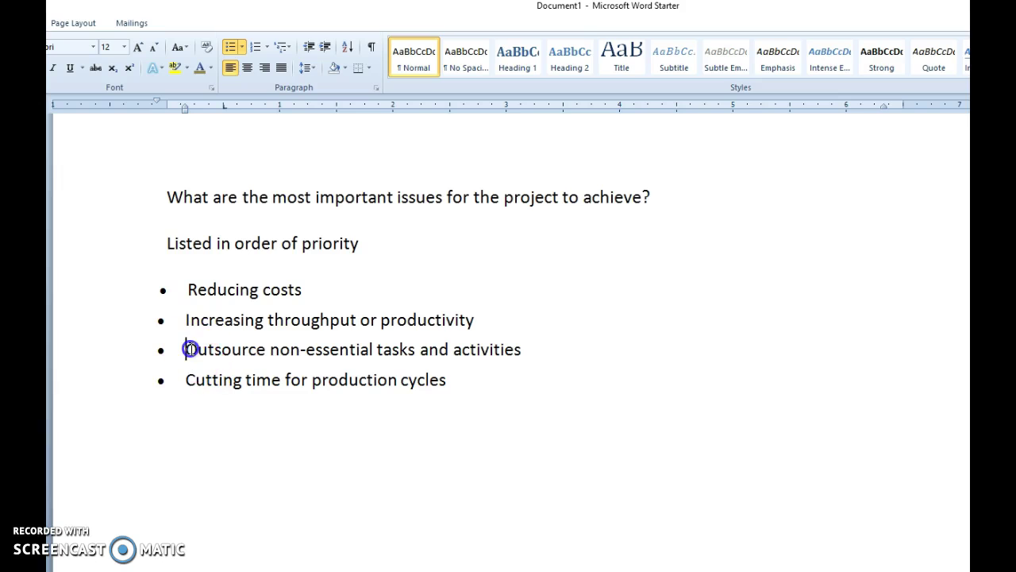
left_click(188, 321)
key("alt+shift+Up")
key("alt+shift+Down")
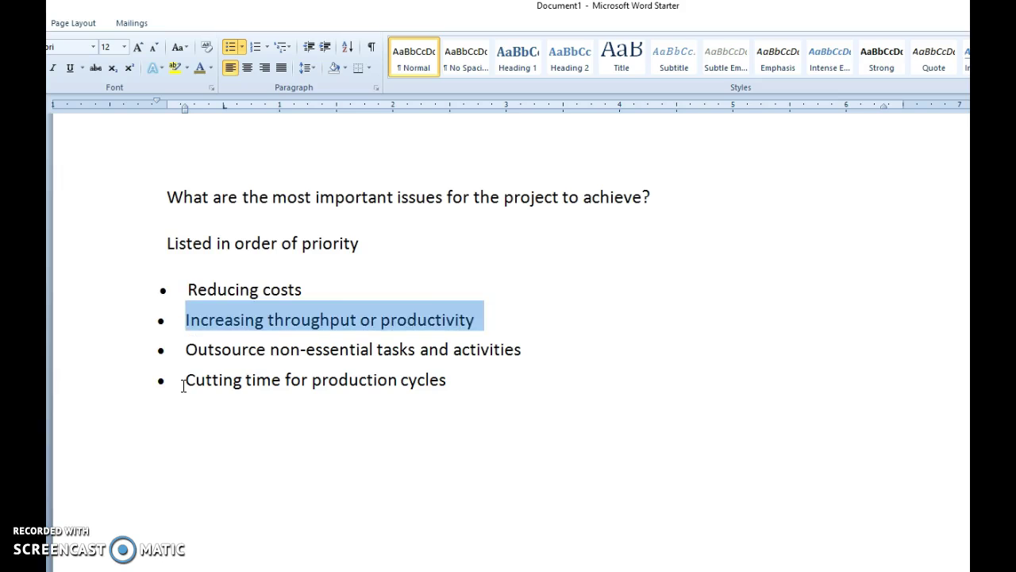
key("alt+shift+Down")
key("alt+shift+Up")
key("alt+shift+Up")
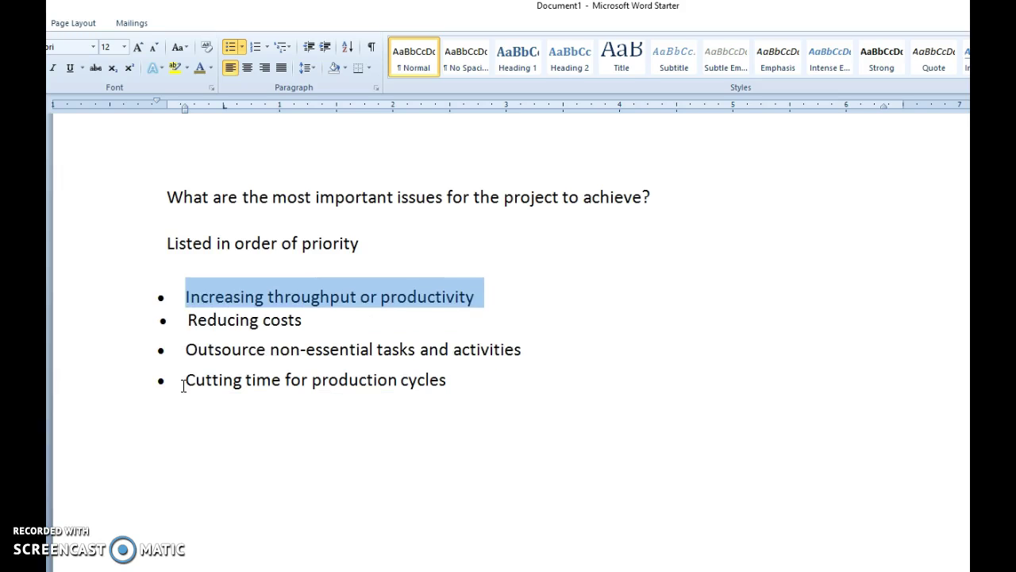
- Move "Increasing throughput or productivity" down to third place, between "Outsource non-essential tasks and activities" and "Cutting time for production cycles"
key("alt+shift+Down")
key("alt+shift+Down")
key("alt+shift+Down")
key("alt+shift+Up")
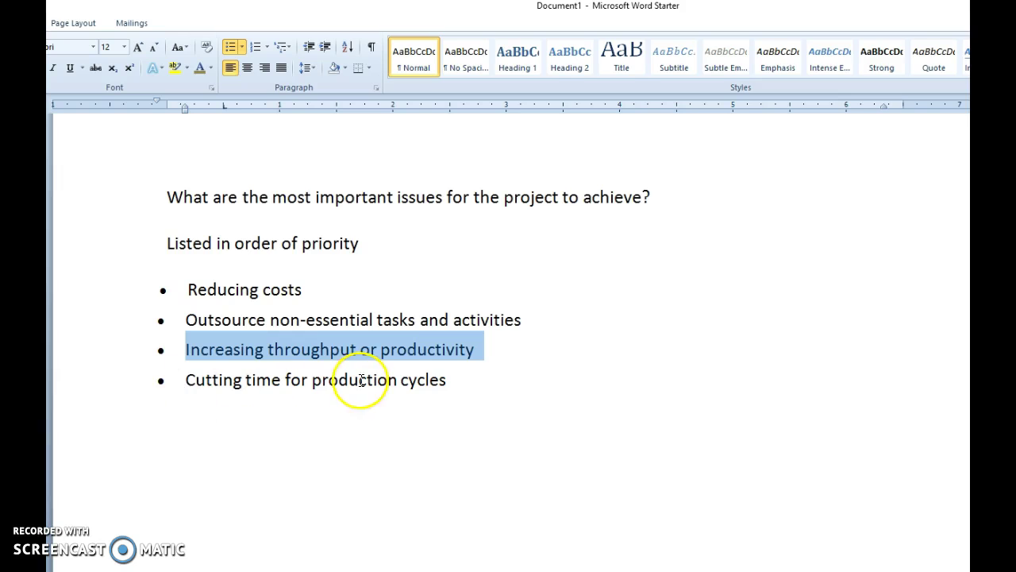
- Move "Increasing throughput or productivity" and "Cutting time for production cycles" together to the top of the priority list
left_click(404, 382)
left_click(435, 379)
left_click_drag(434, 380, 185, 347)
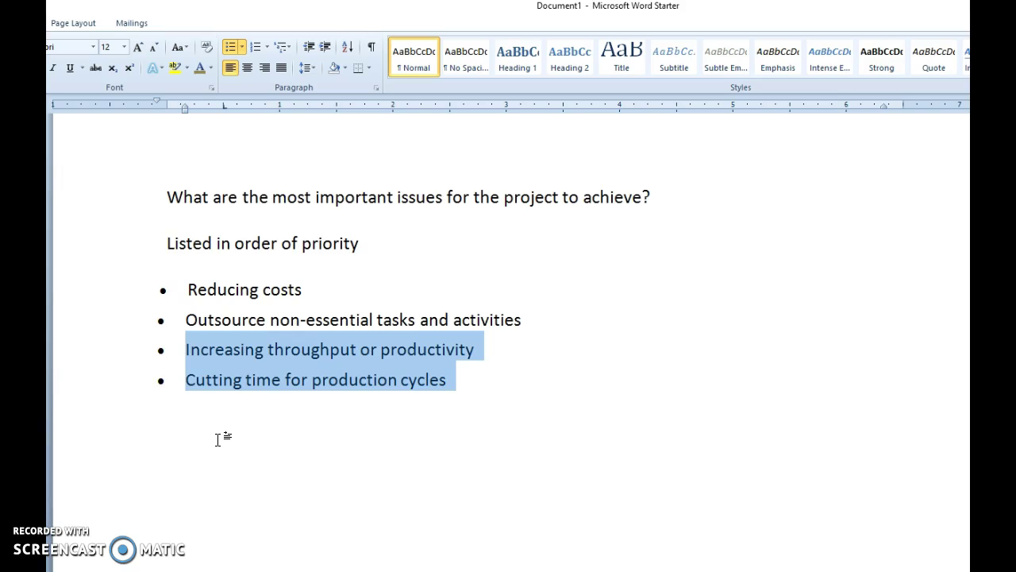
key("alt+shift+Up")
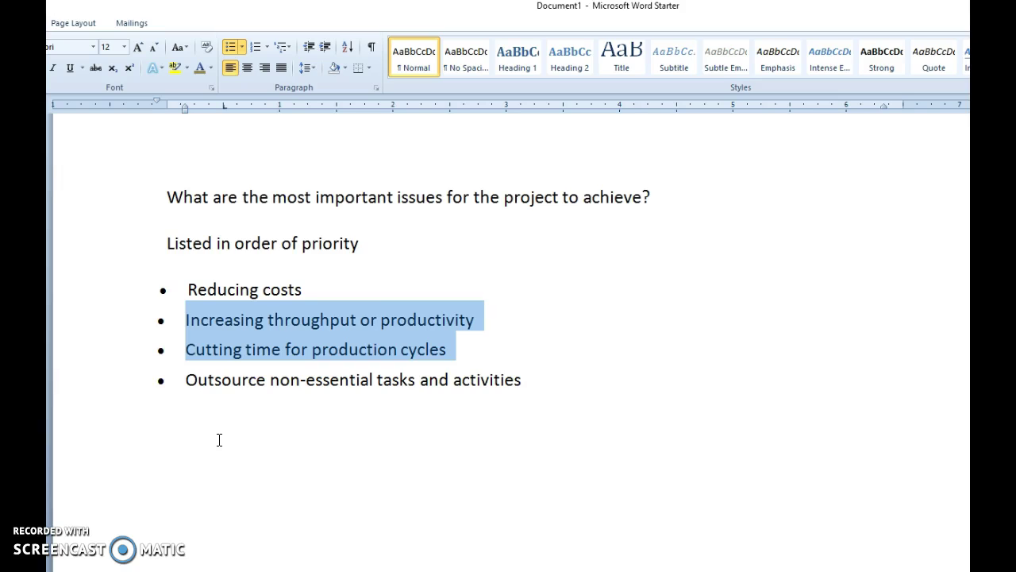
key("alt+shift+Up")
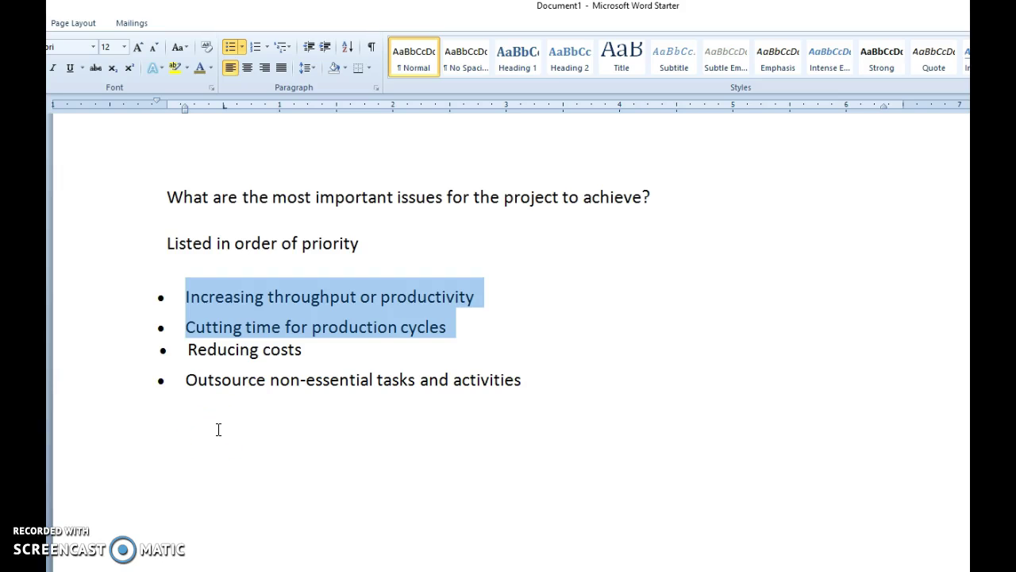
- In the numbered "My current BFFs" list, move the fifth name up to first place
scroll(219, 429, "down", 15)
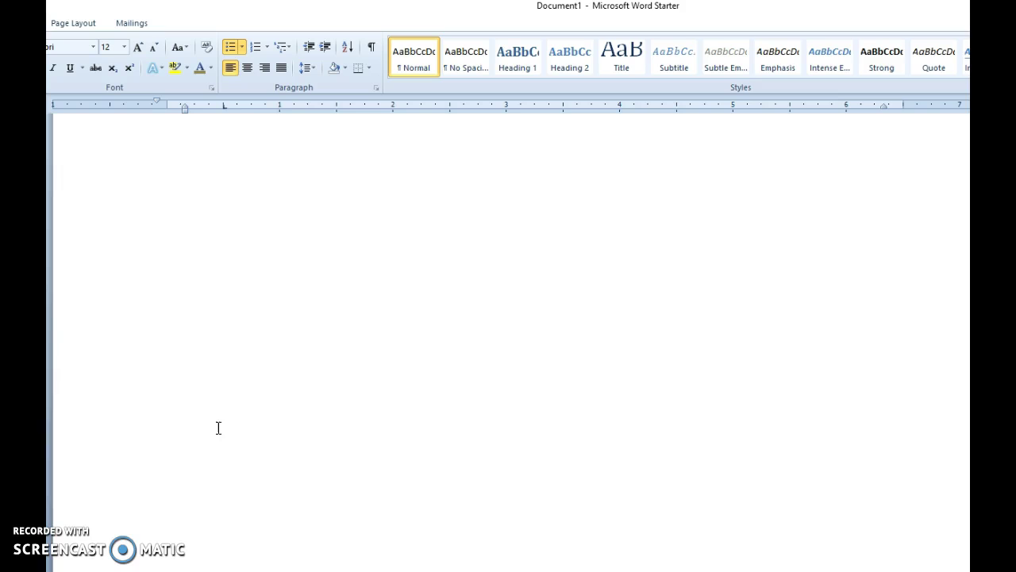
scroll(218, 427, "down", 5)
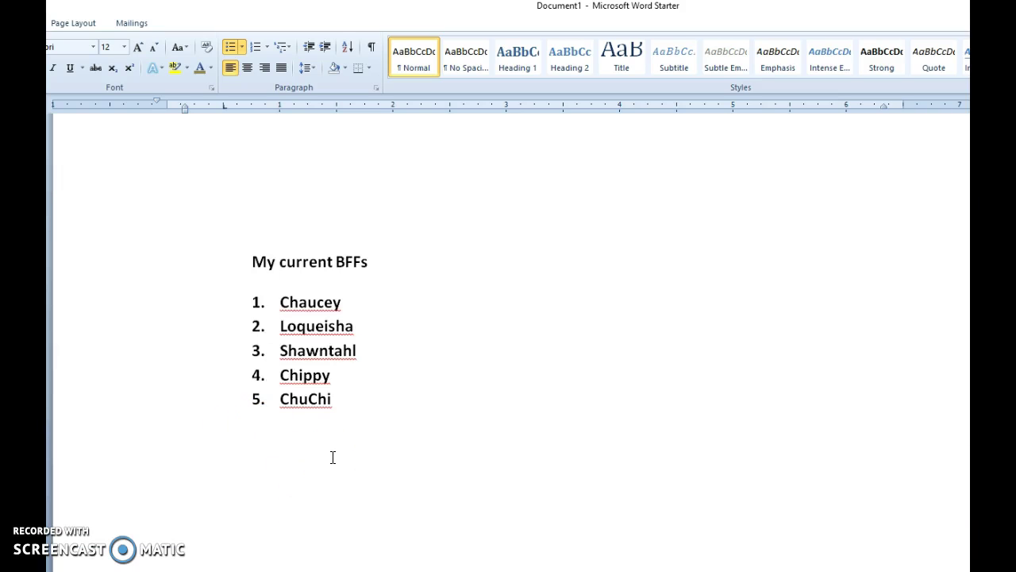
left_click(347, 395)
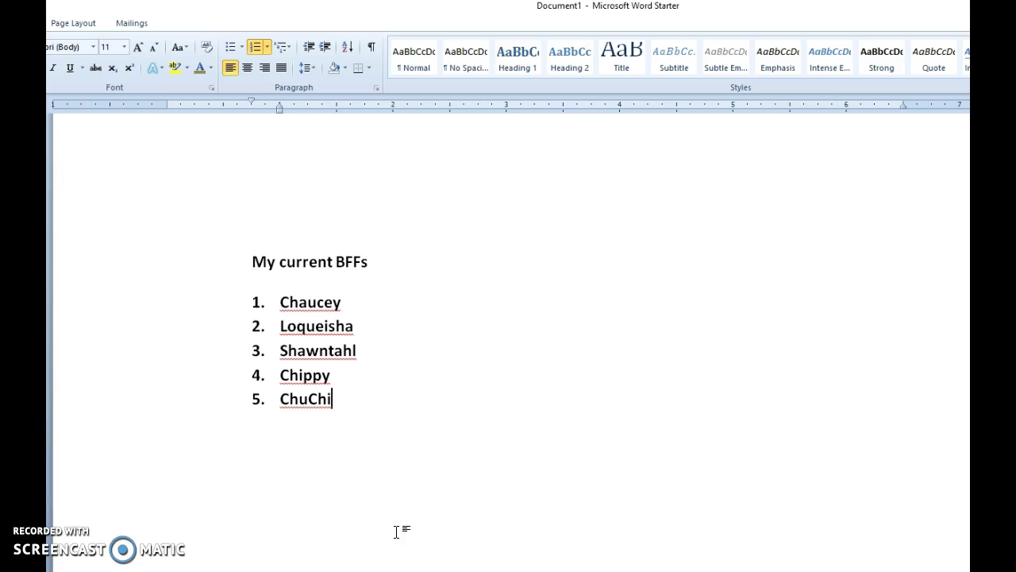
key("alt")
key("alt+shift+Up")
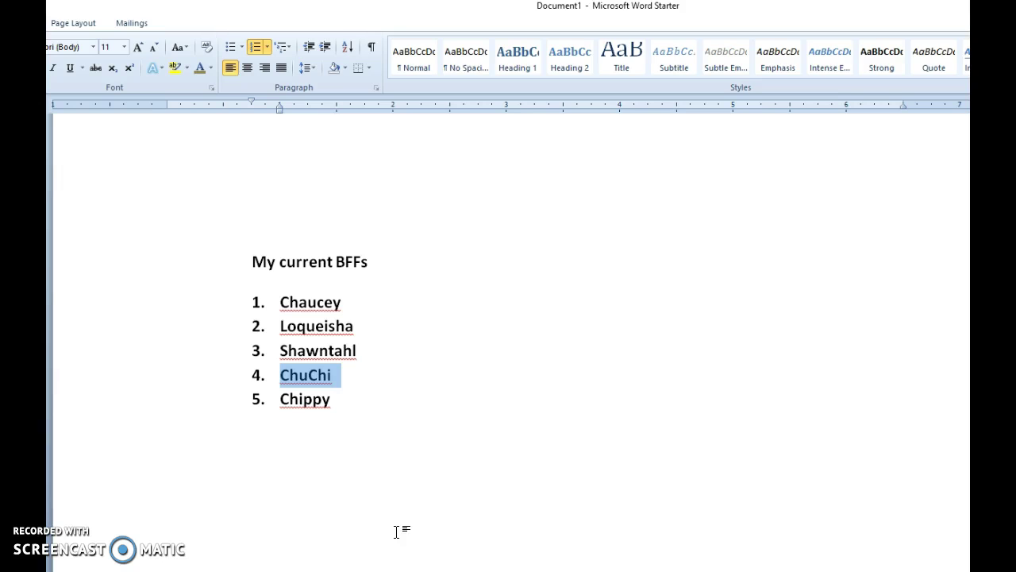
key("alt+shift+Up")
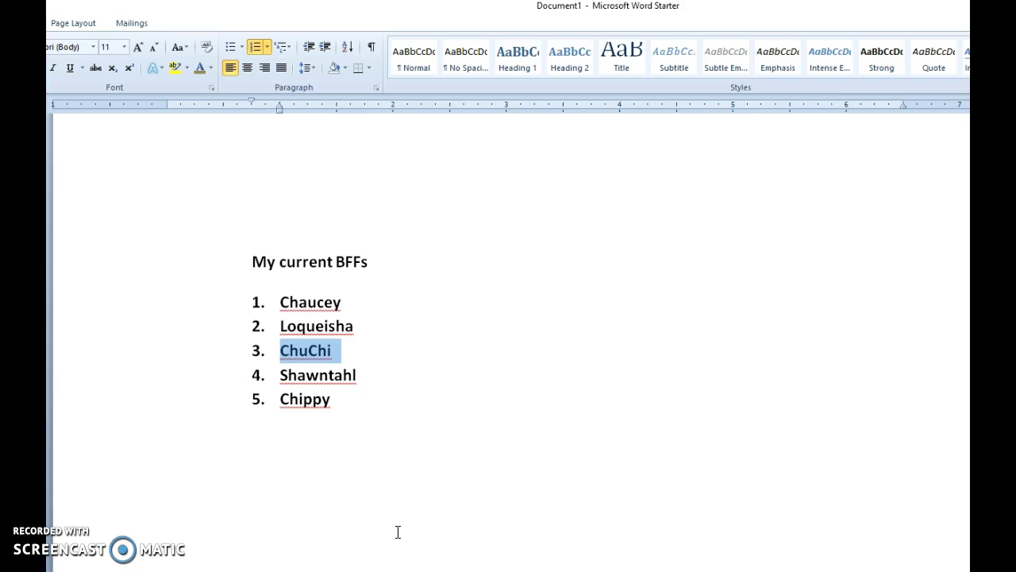
key("alt+shift+Up")
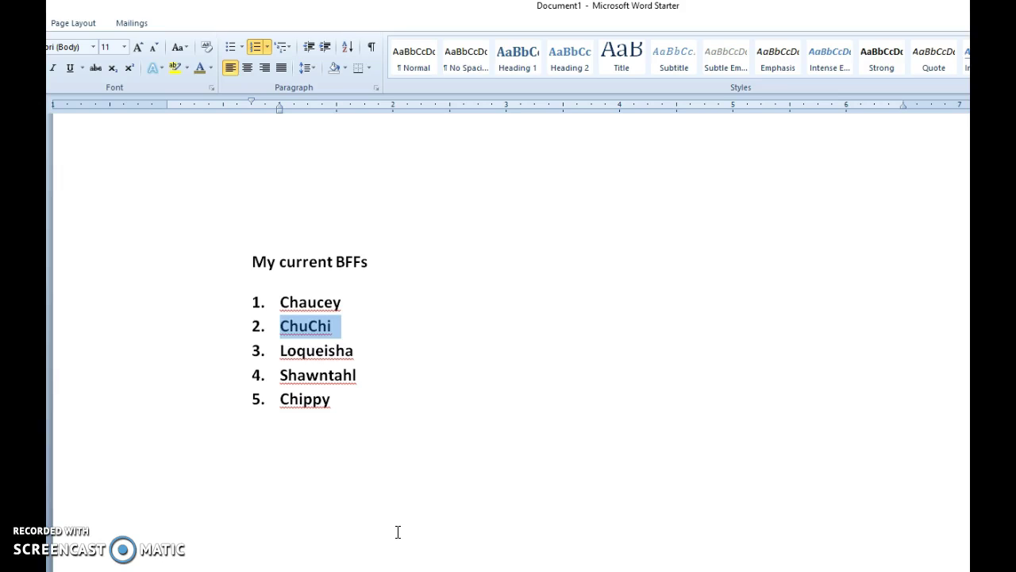
key("alt+shift+Up")
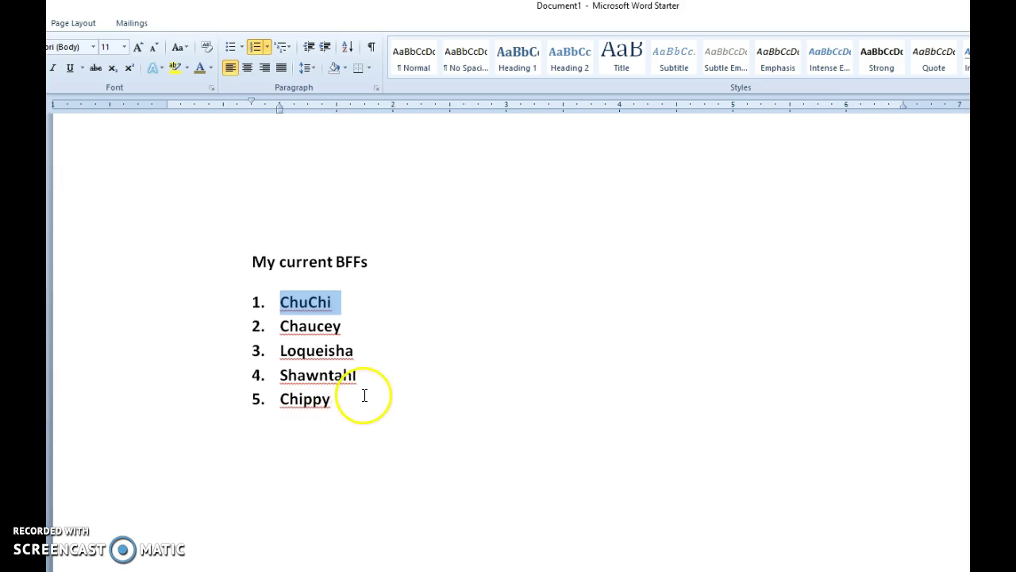
- Deselect the moved name and return to the title at the start of the document
left_click(280, 374)
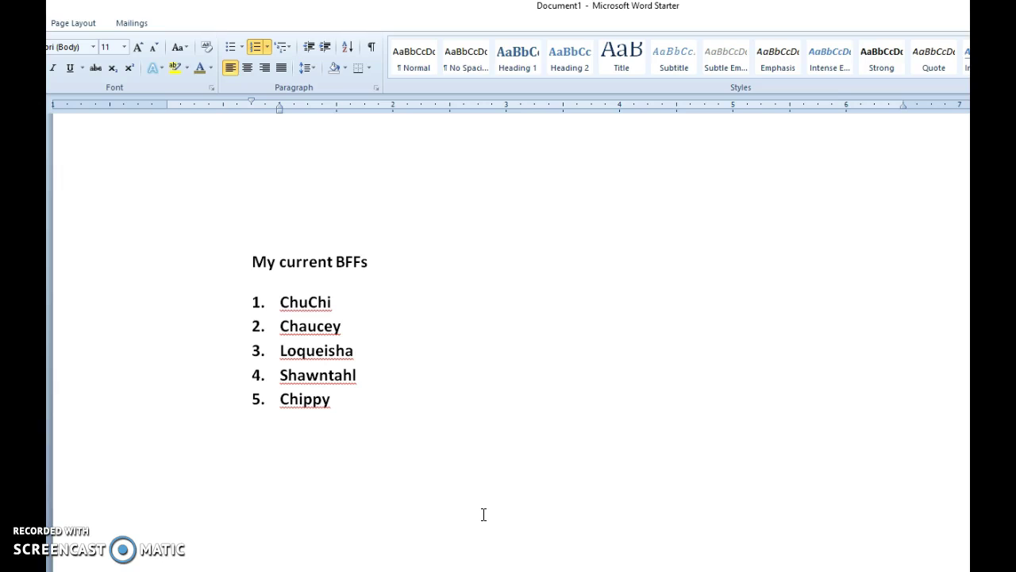
key("alt+shift+Down")
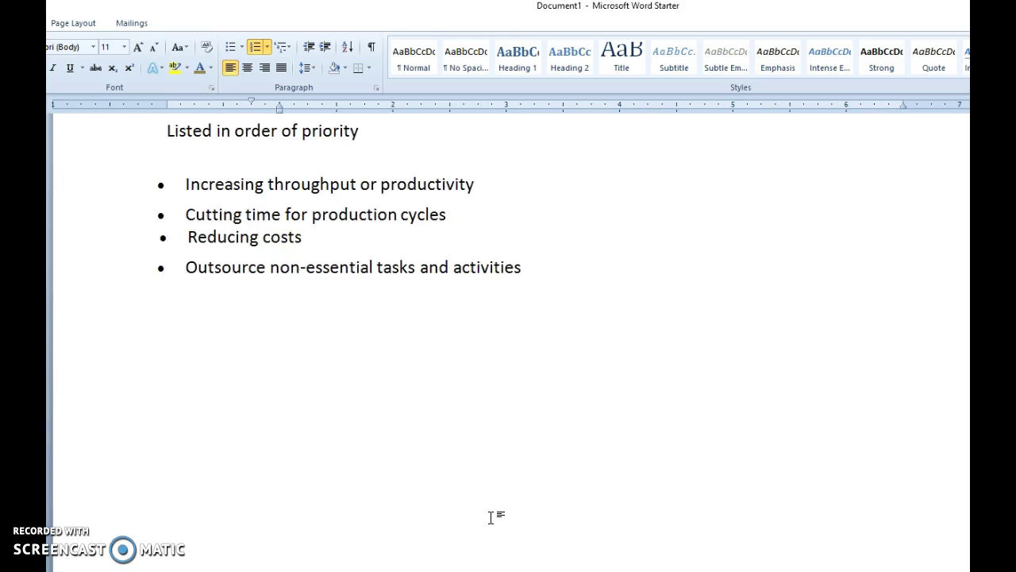
scroll(490, 515, "down", 5)
scroll(490, 517, "down", 3)
scroll(488, 520, "up", 8)
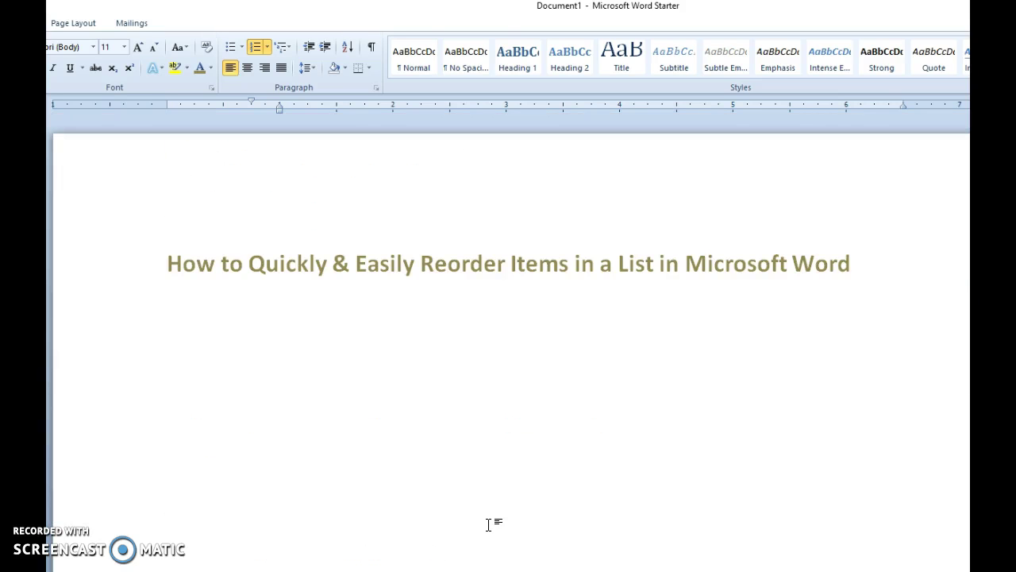